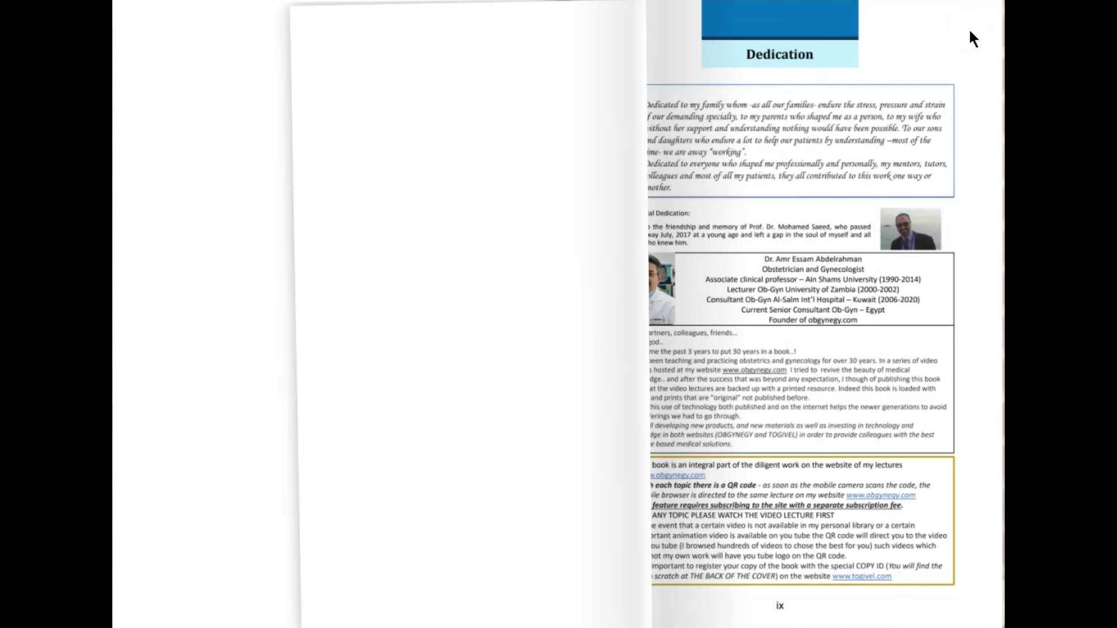
pyautogui.click(970, 32)
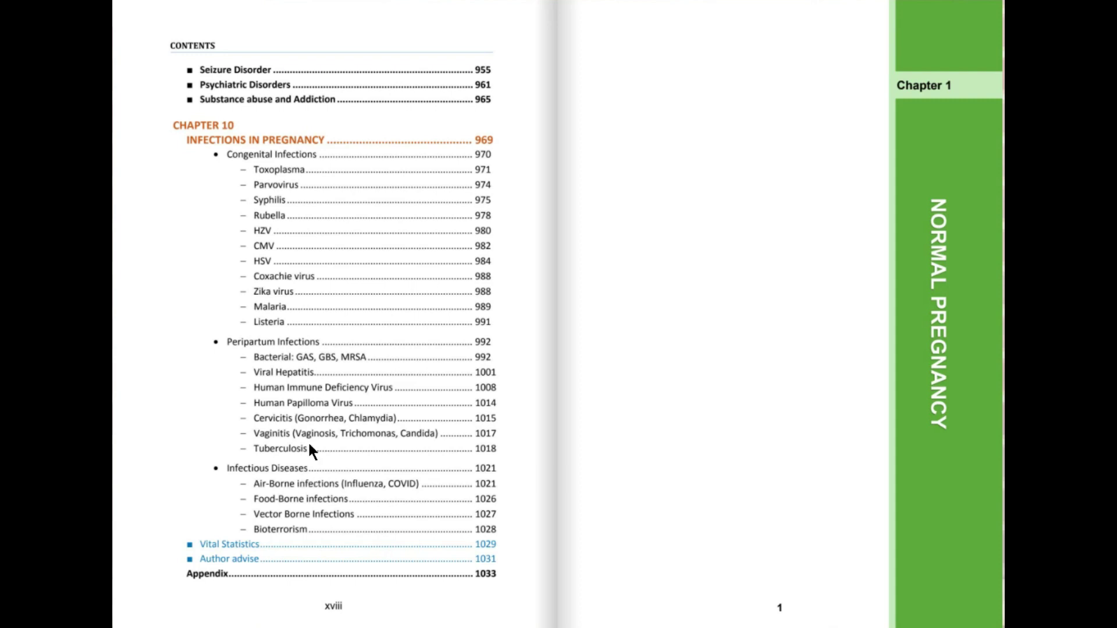
# Flip back to the earlier contents pages, then go to the togivel.com registration page.
pyautogui.click(125, 15)
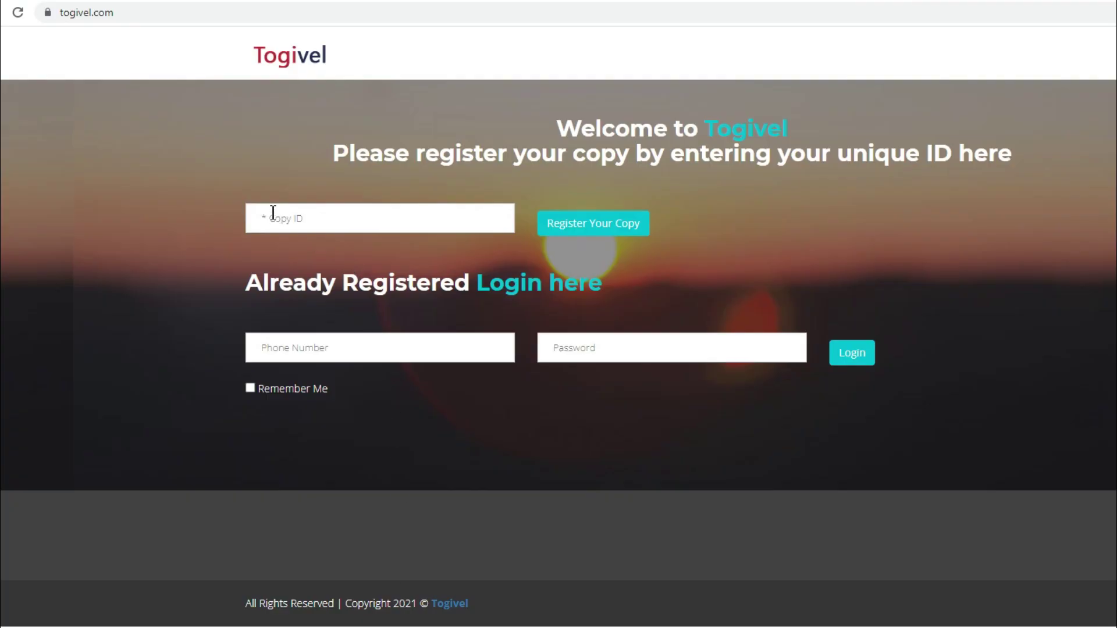
# Enter the phone number and password and log in to the togivel.com member dashboard.
pyautogui.click(272, 213)
pyautogui.write('xxcdcgdxs')
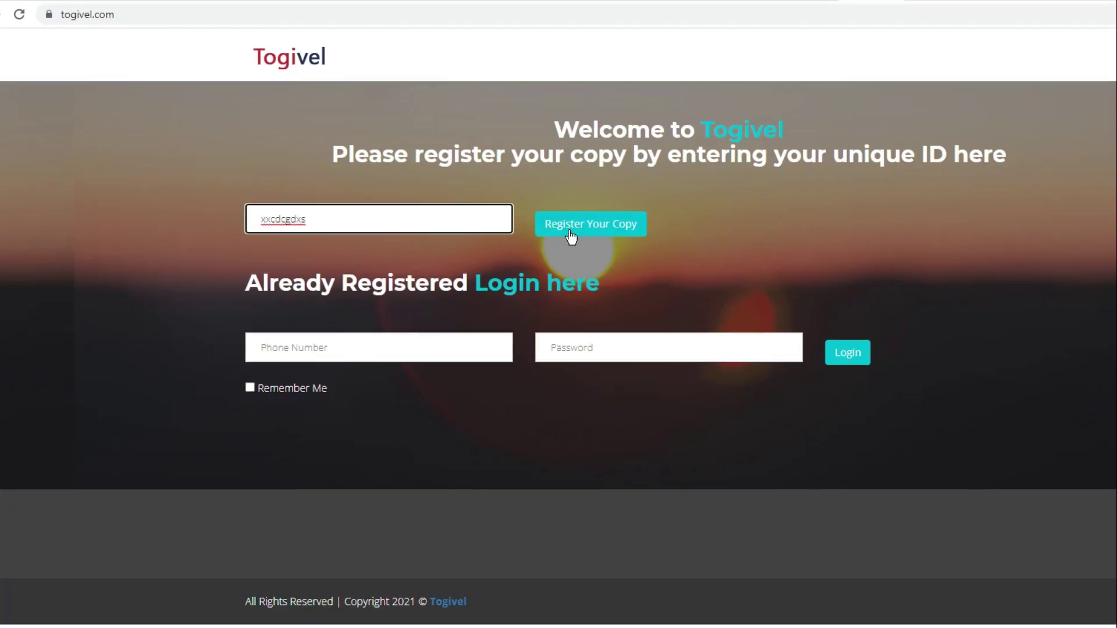
pyautogui.click(849, 359)
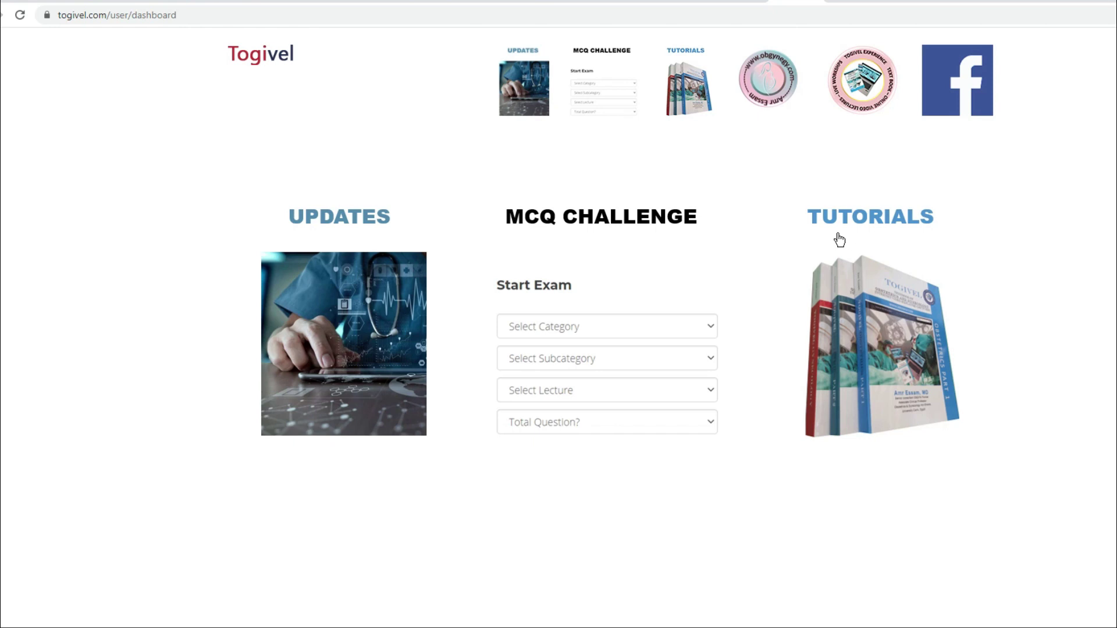
# View the 'O 878 add table' update and its PDF, then the bleeding-in-early-pregnancy tutorial.
pyautogui.click(322, 230)
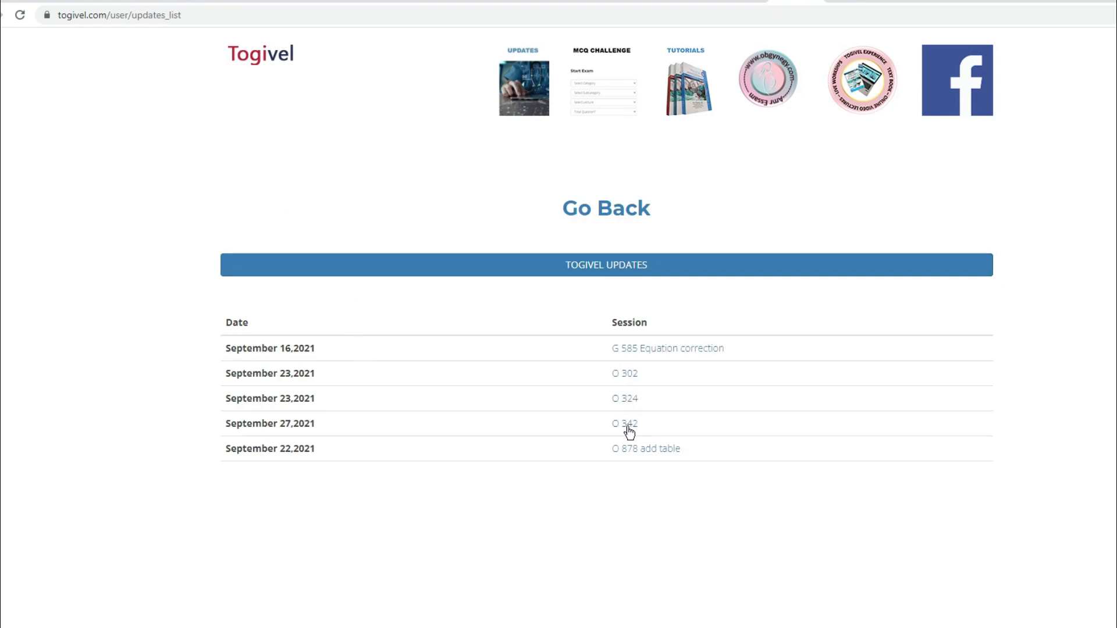
pyautogui.click(631, 449)
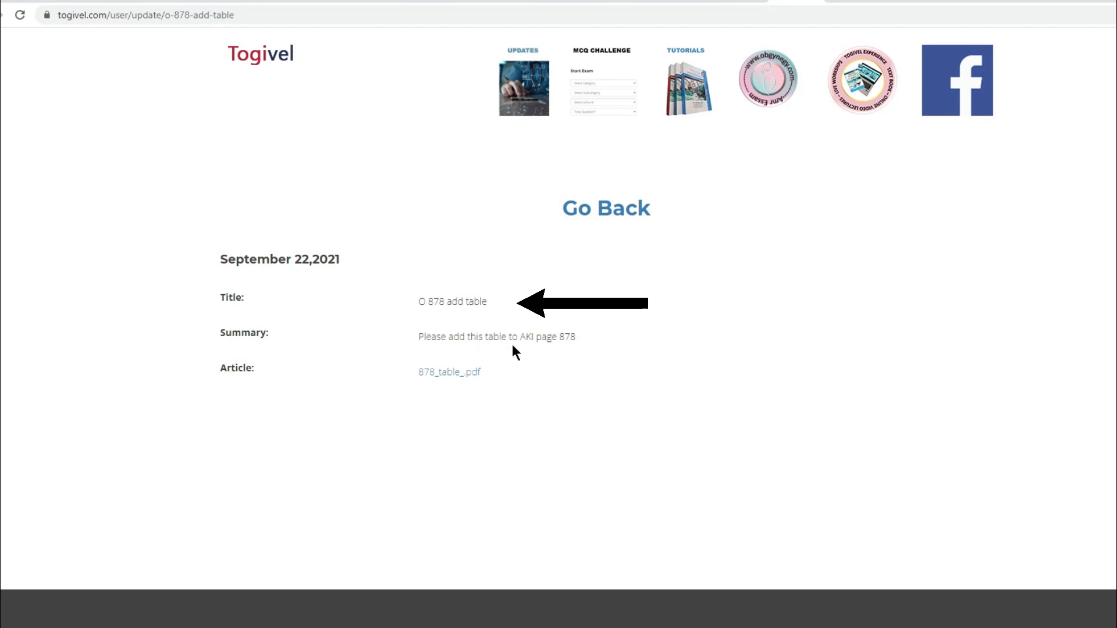
pyautogui.click(468, 373)
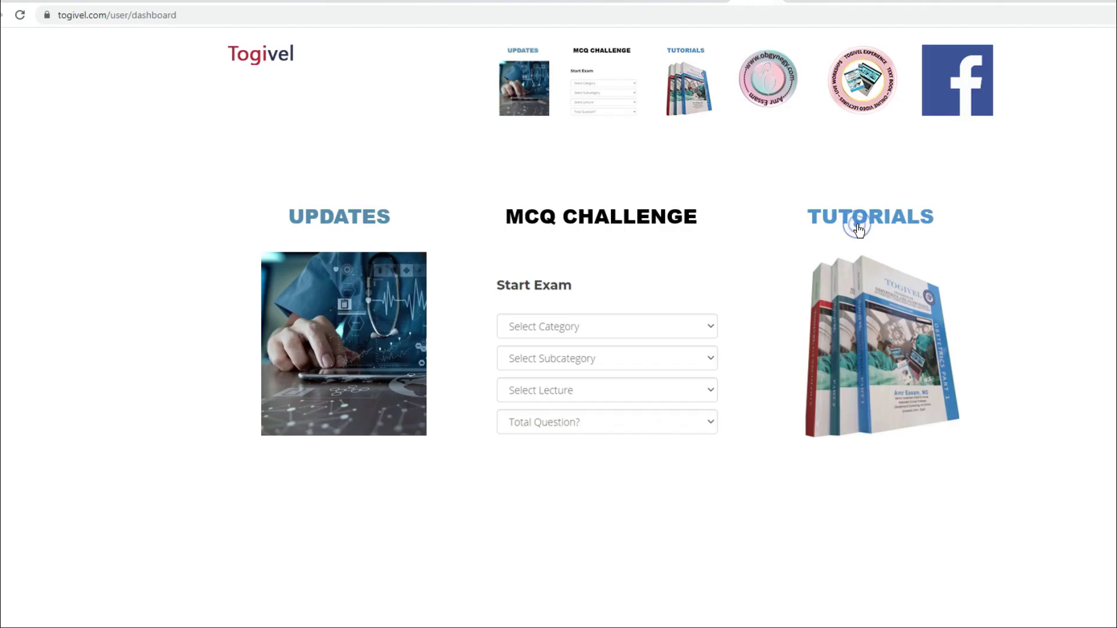
pyautogui.click(859, 228)
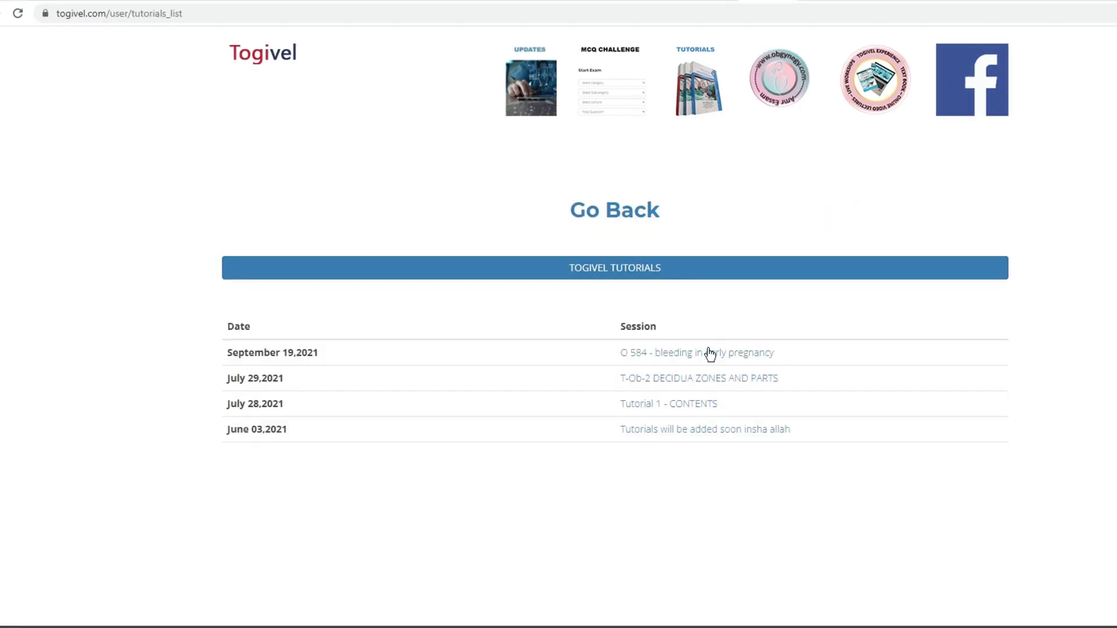
pyautogui.click(706, 355)
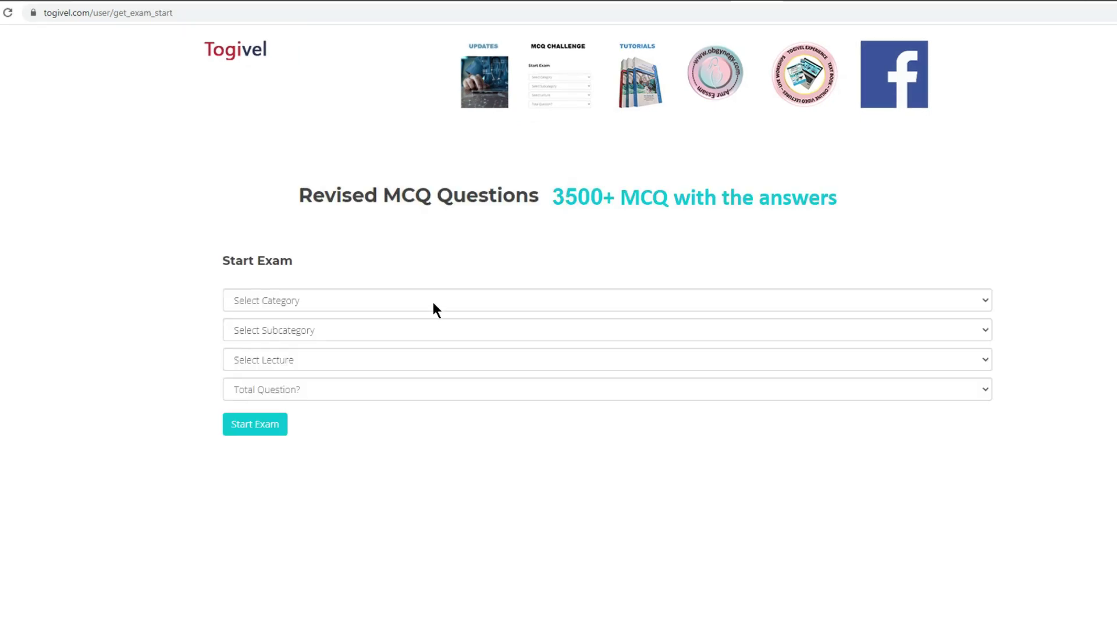
# Generate a 20-question Obstetrics exam on Neonatology, NEONATAL DISORDERS, then reopen the updates list.
pyautogui.click(443, 299)
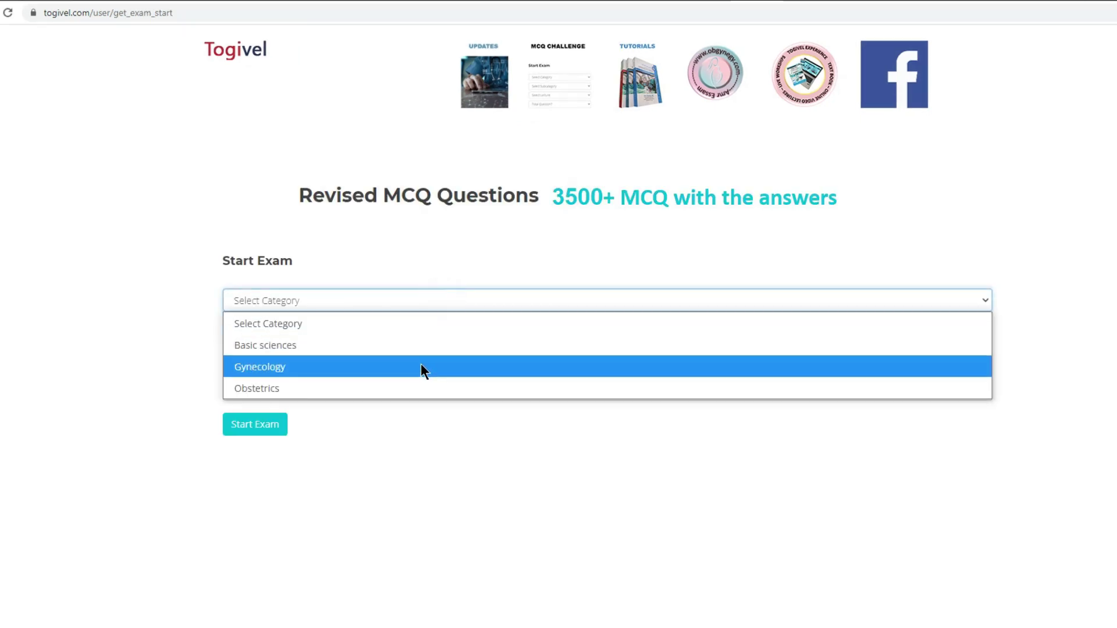
pyautogui.click(421, 386)
pyautogui.click(349, 391)
pyautogui.click(349, 436)
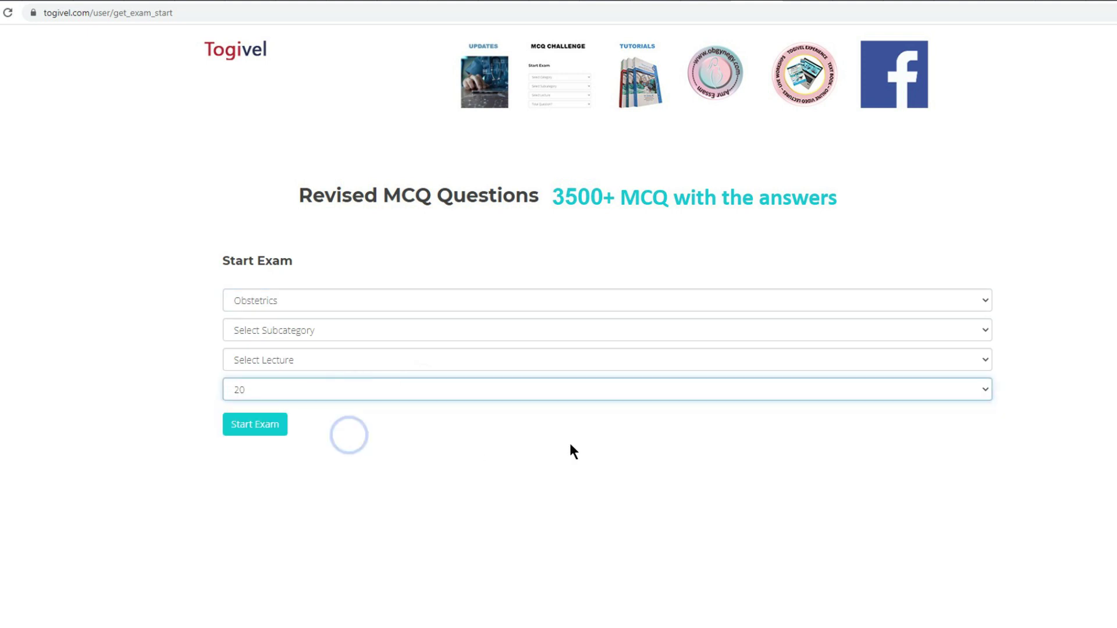
pyautogui.click(526, 333)
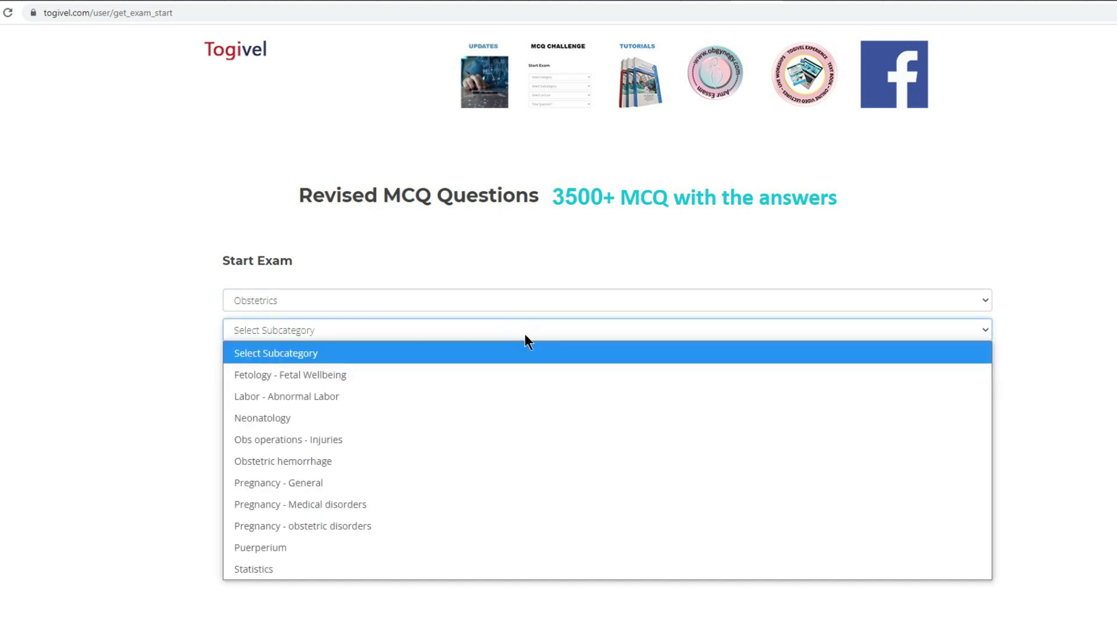
pyautogui.click(514, 415)
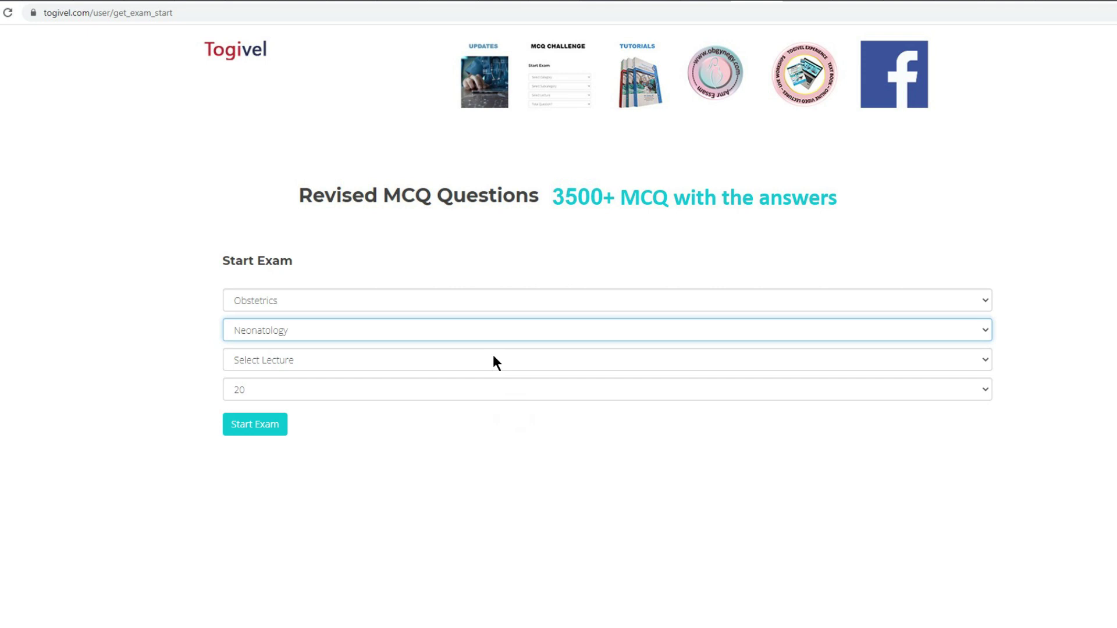
pyautogui.click(491, 358)
pyautogui.click(488, 404)
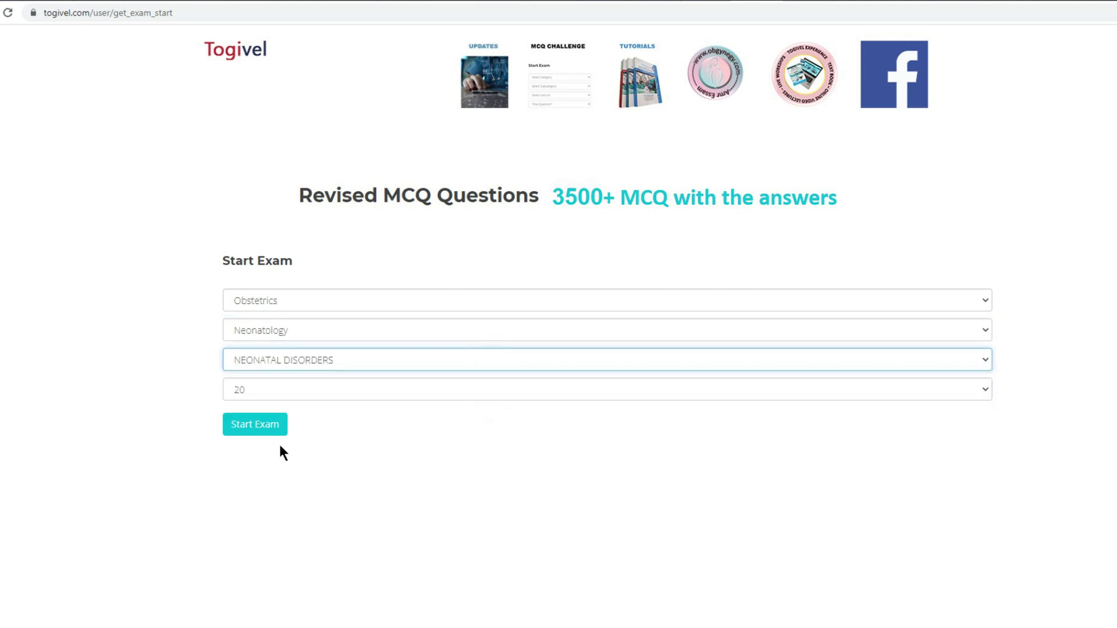
pyautogui.click(254, 425)
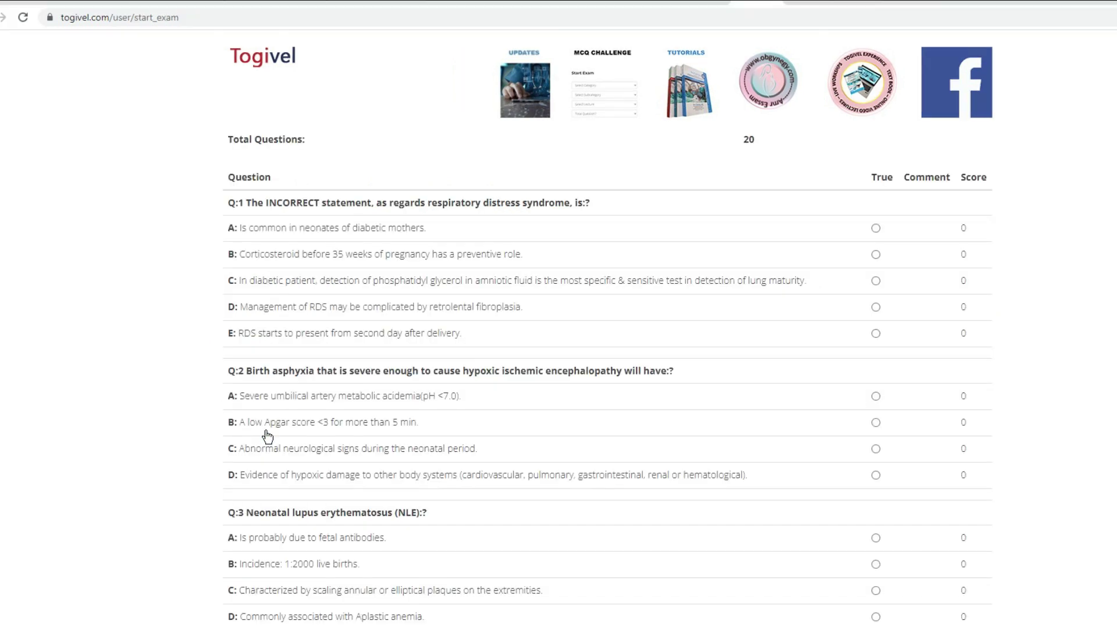
pyautogui.click(522, 74)
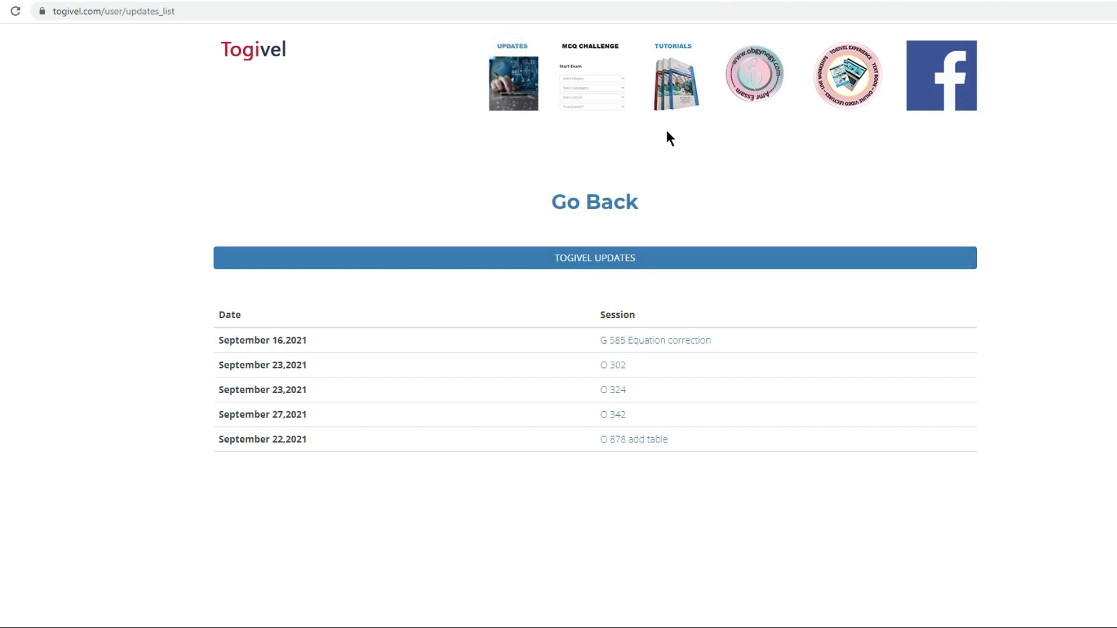
# Browse the tutorials list, then head back to the MCQ Challenge dashboard.
pyautogui.click(677, 51)
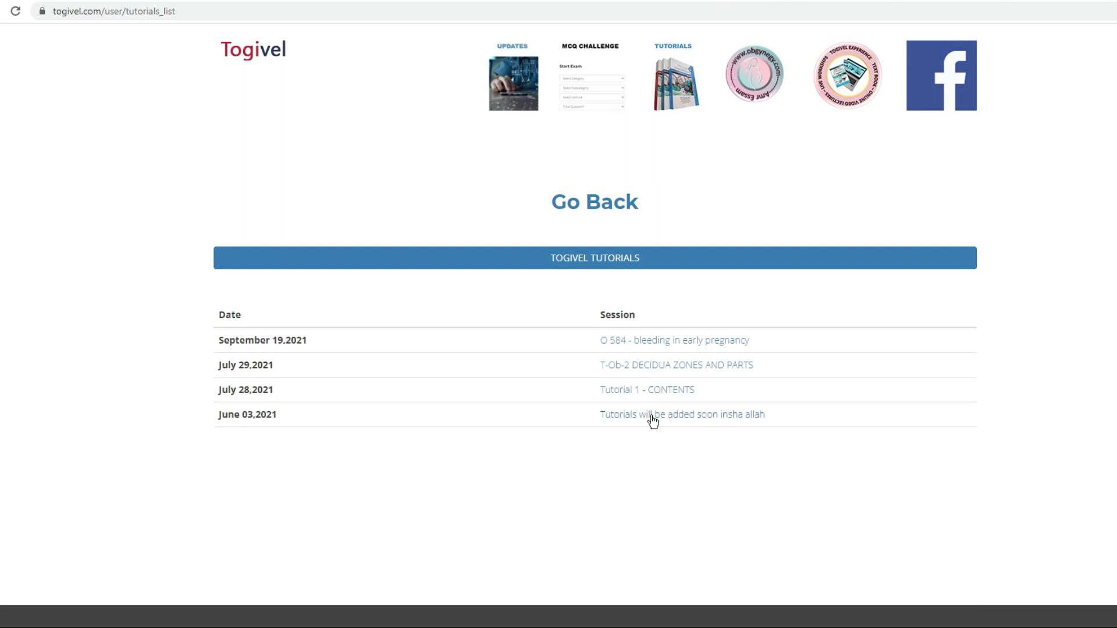
pyautogui.click(589, 97)
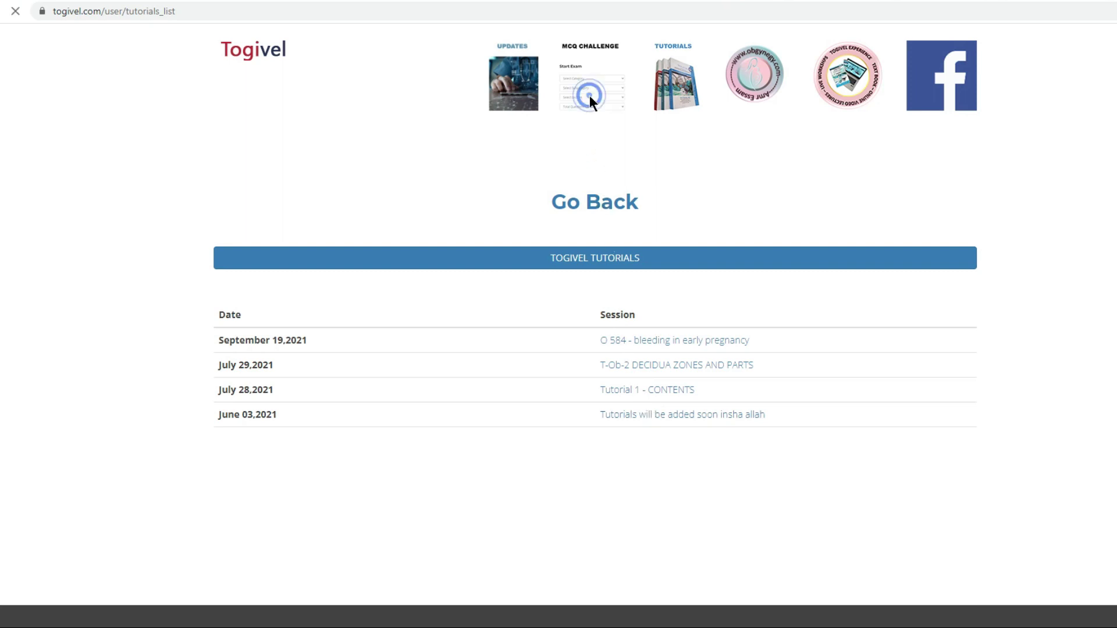